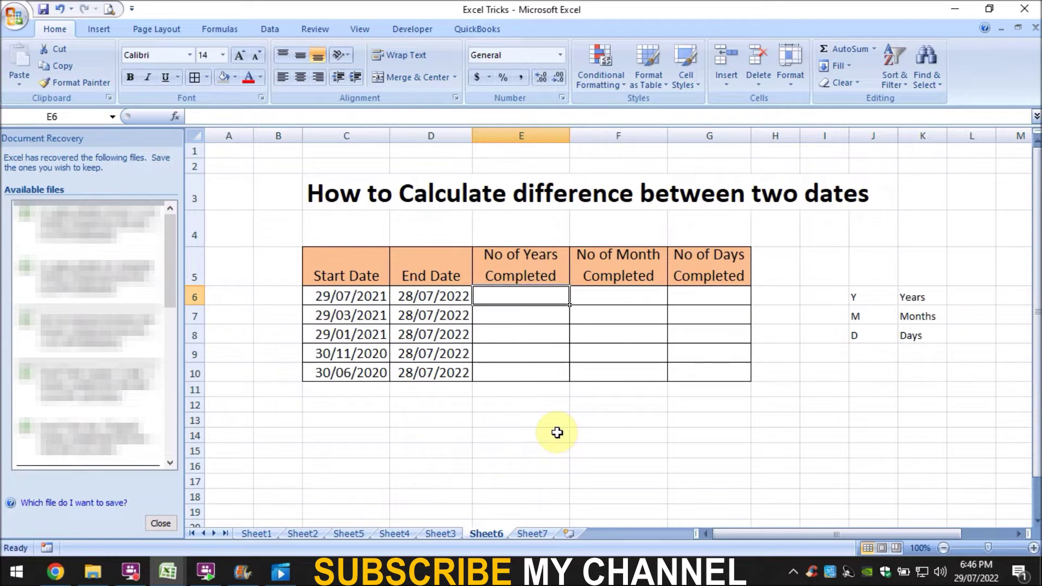
Examine the completed years and months headings and the Y and M unit codes beside the table.
click(541, 267)
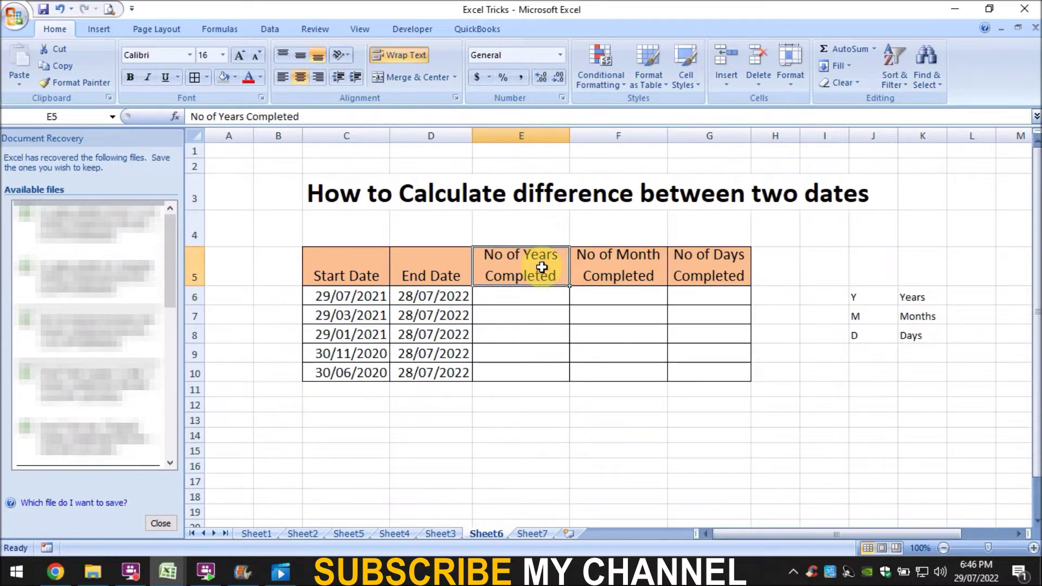
click(618, 275)
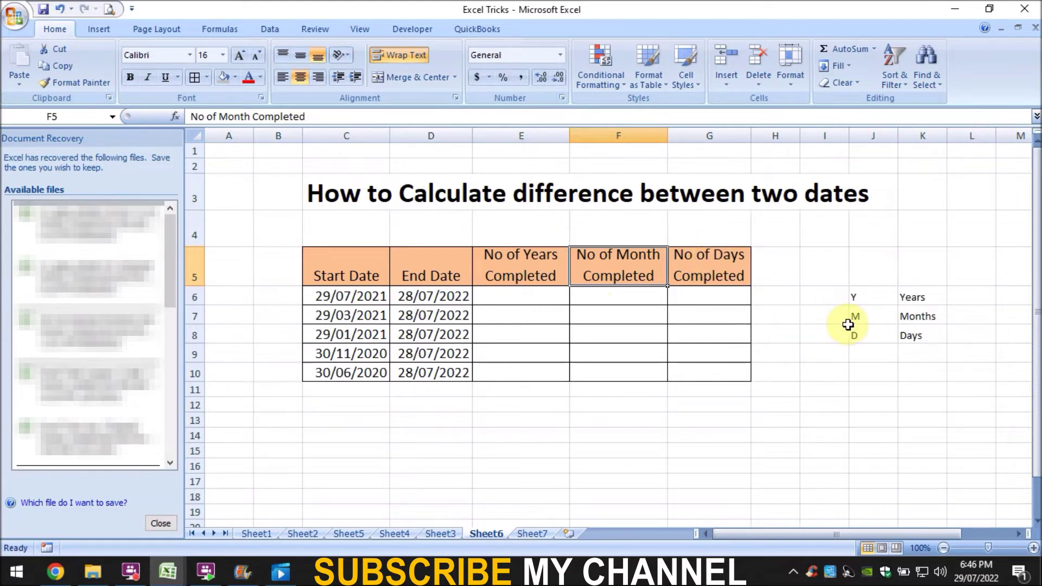
click(864, 298)
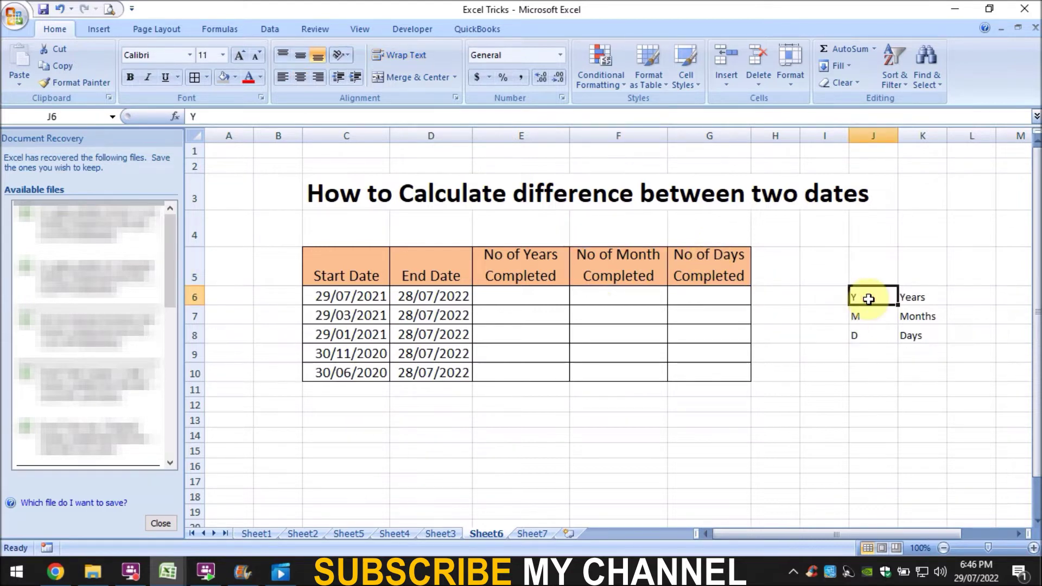
drag(863, 315, 865, 306)
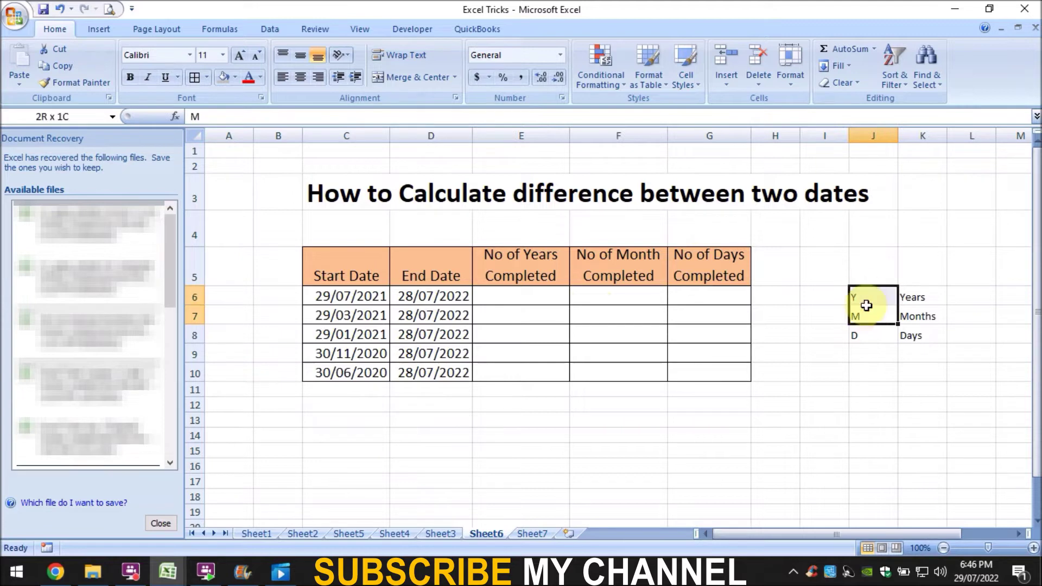
click(864, 296)
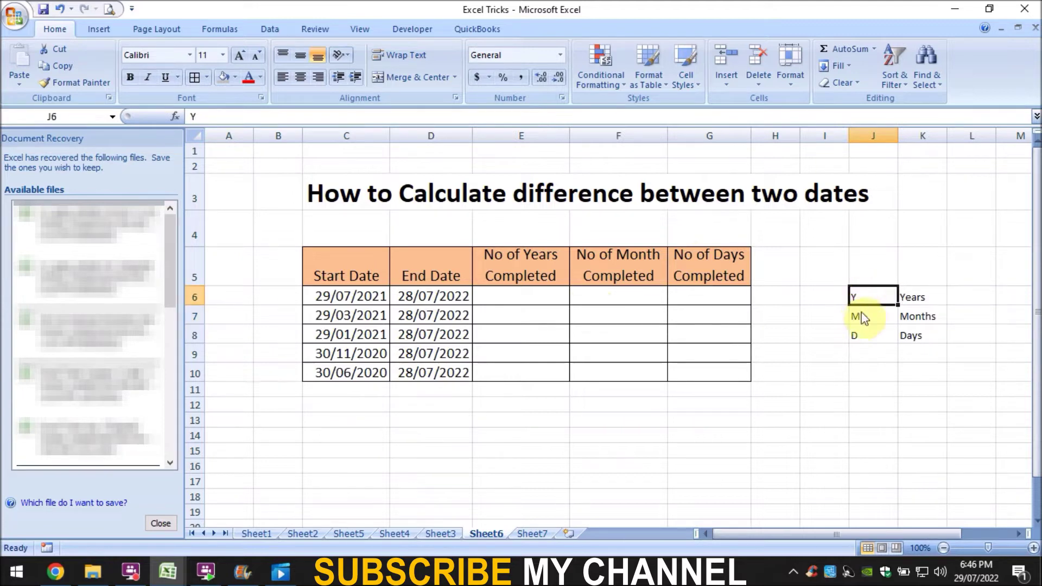
click(862, 316)
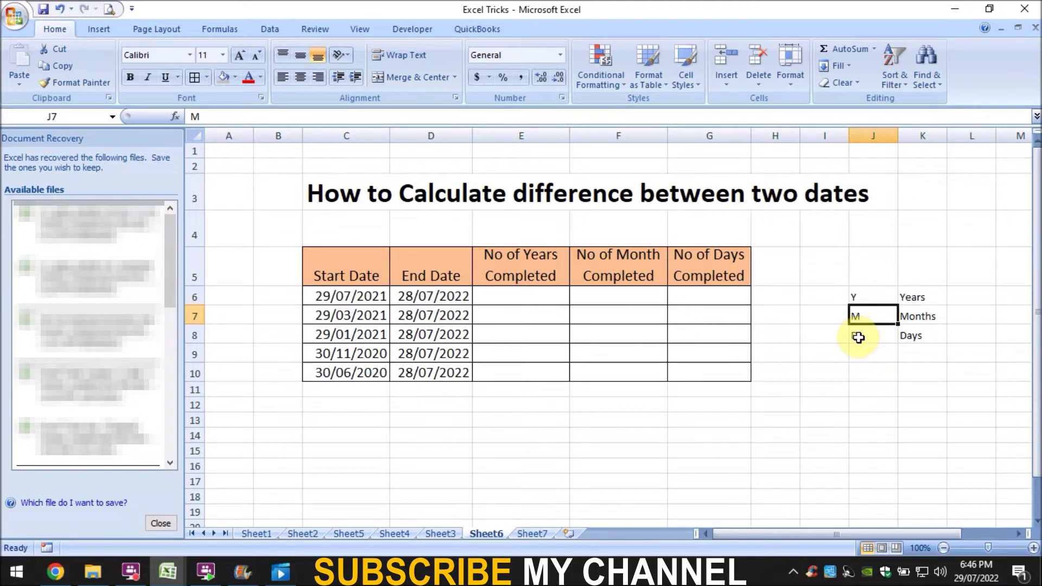
Enter the formula =datedif(C6,D6,"Y") in cell E6 to calculate the completed years for the first row.
click(513, 302)
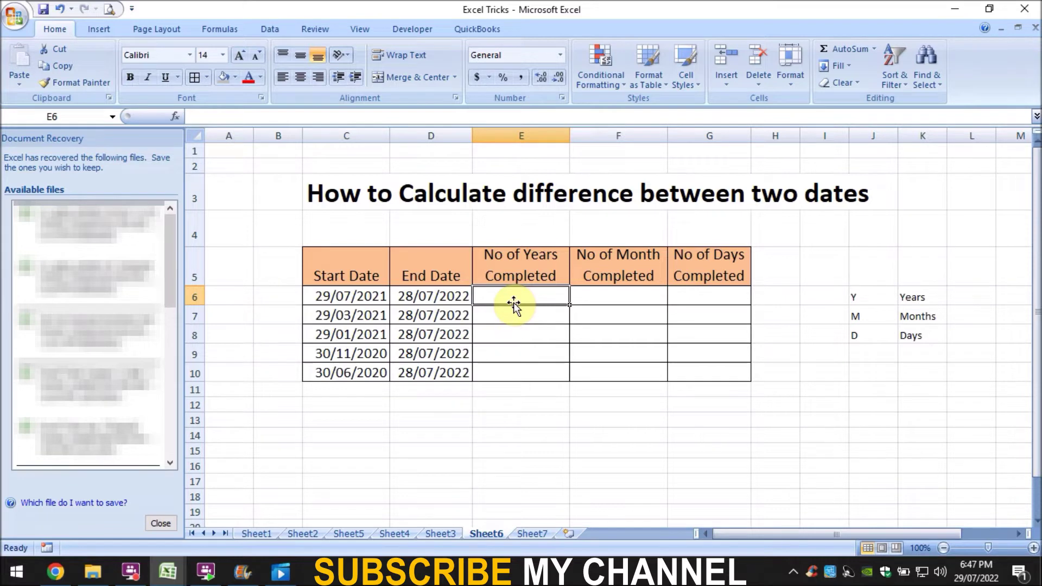
text(=)
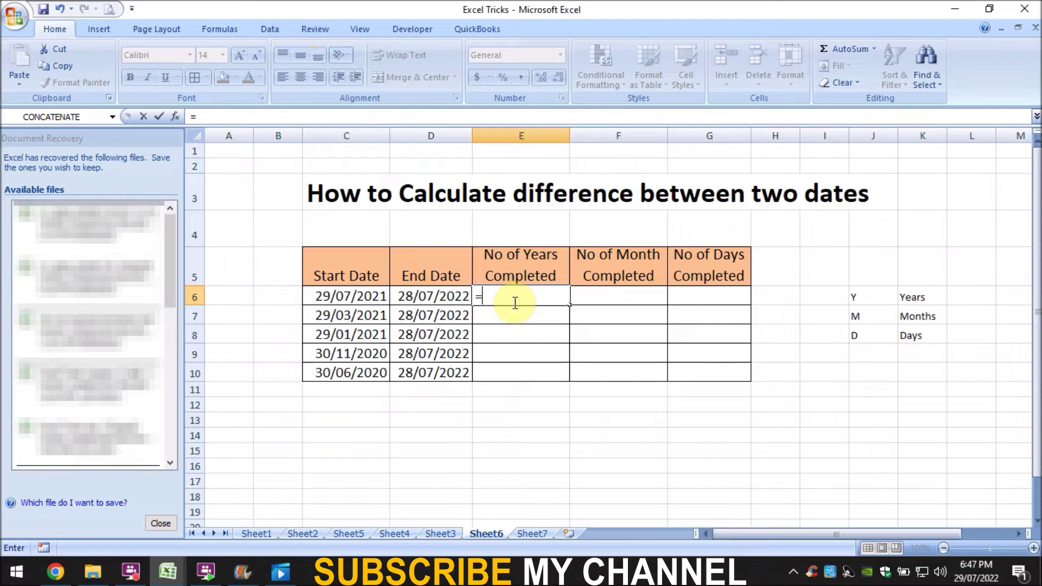
text(date)
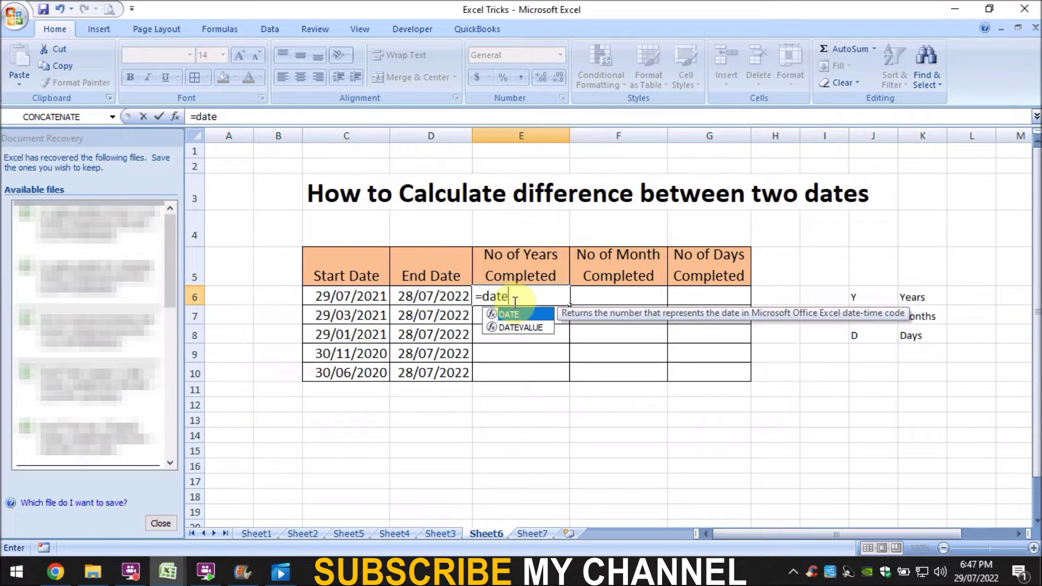
text(dif)
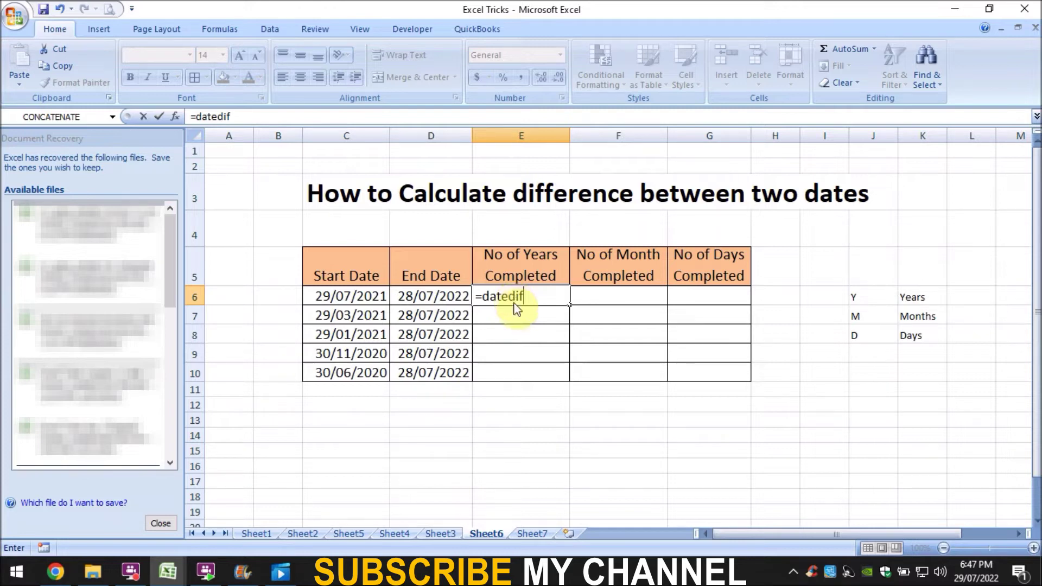
text(()
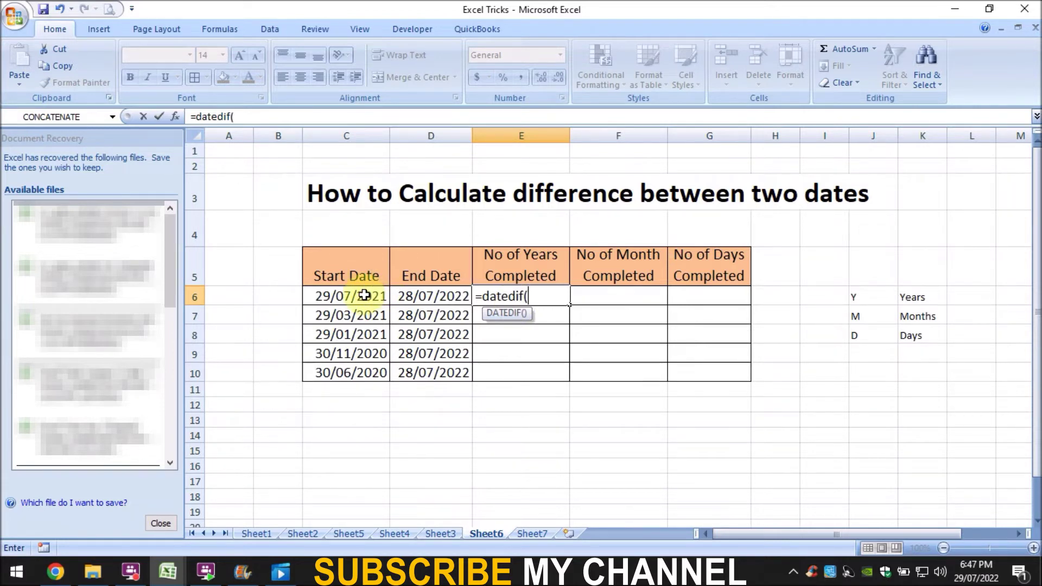
click(364, 295)
text(,)
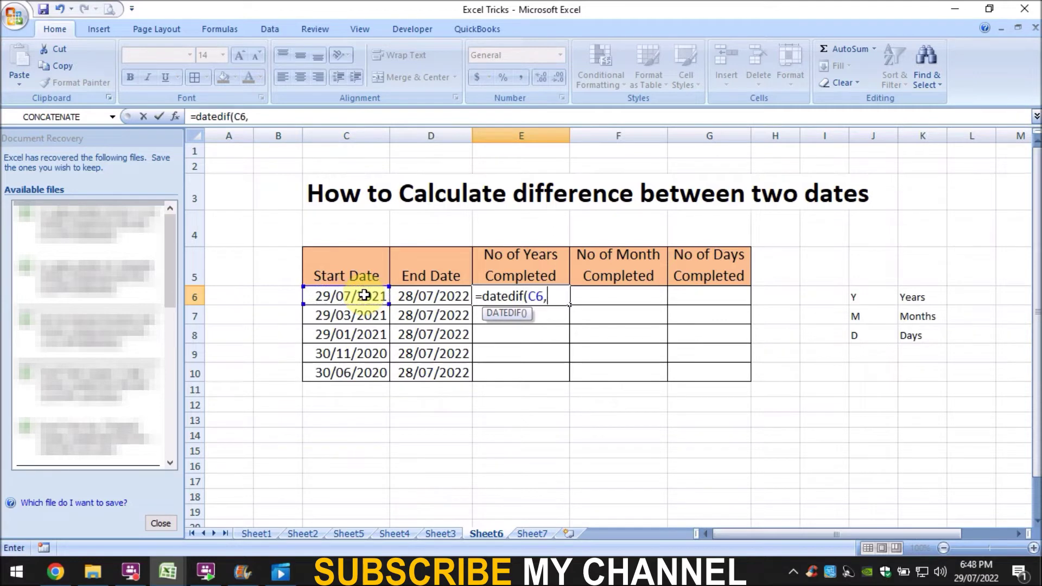
click(410, 294)
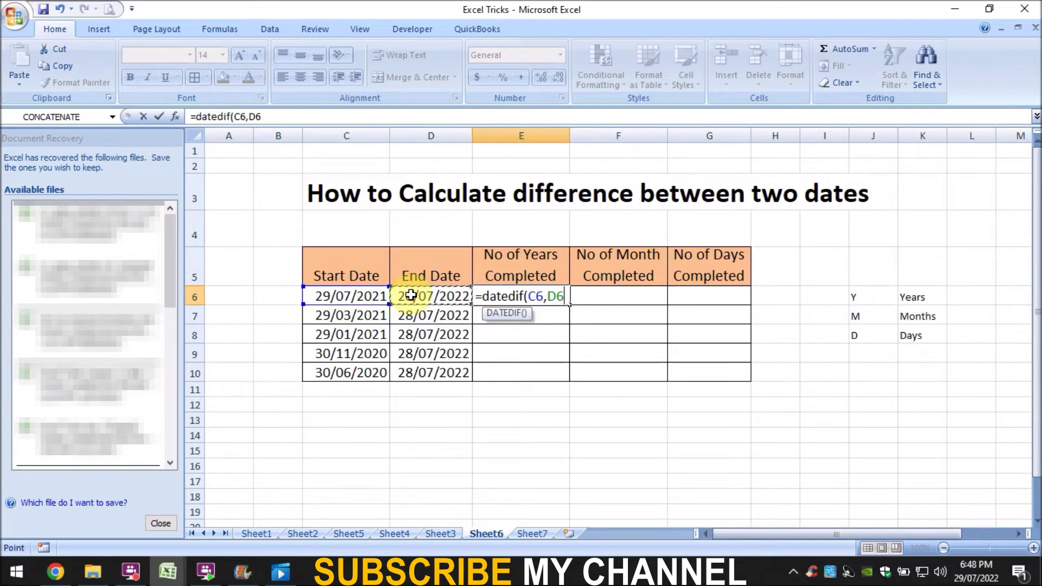
text(,")
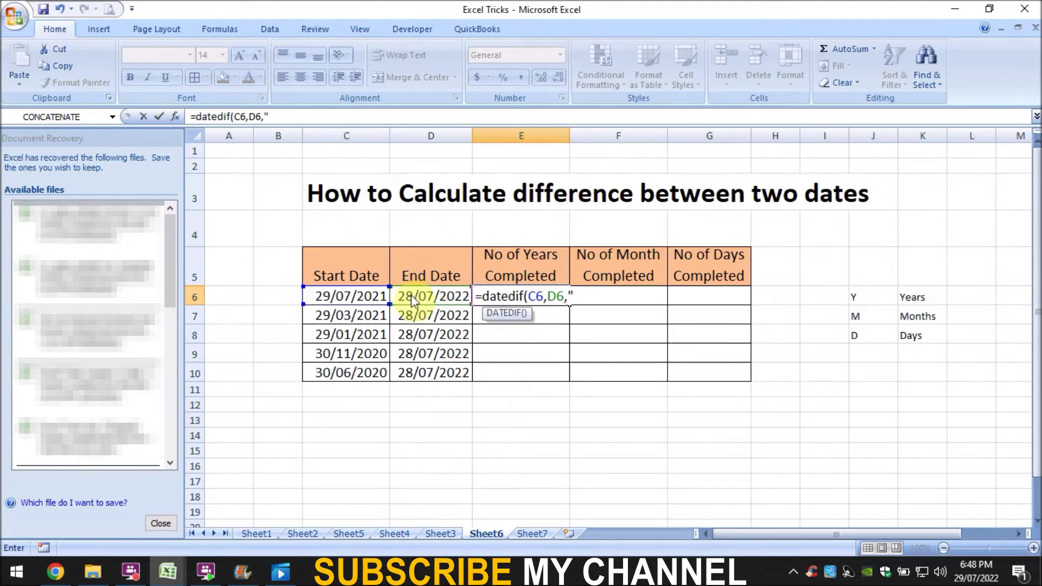
text(Y"))
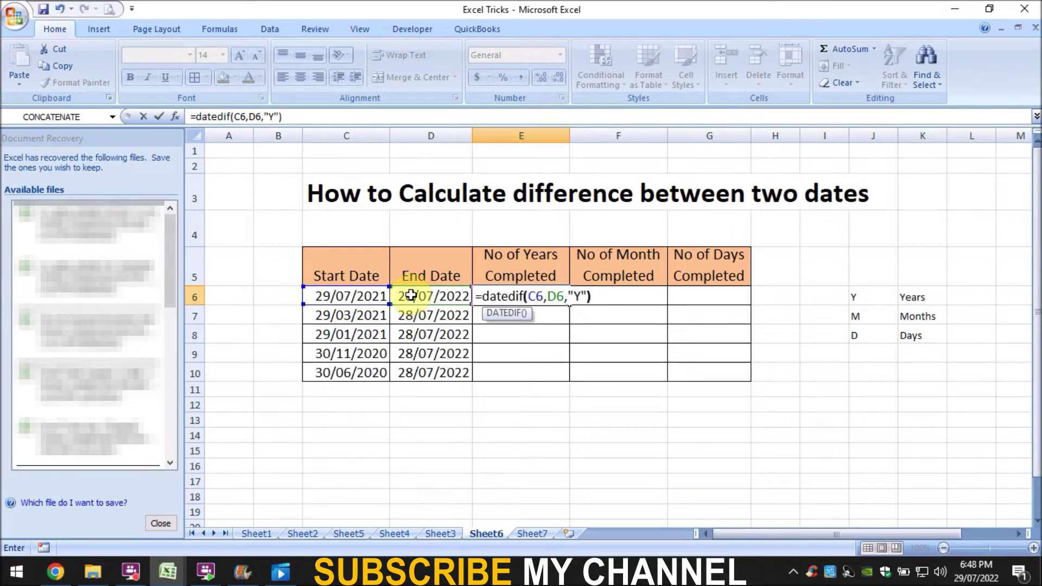
key(Return)
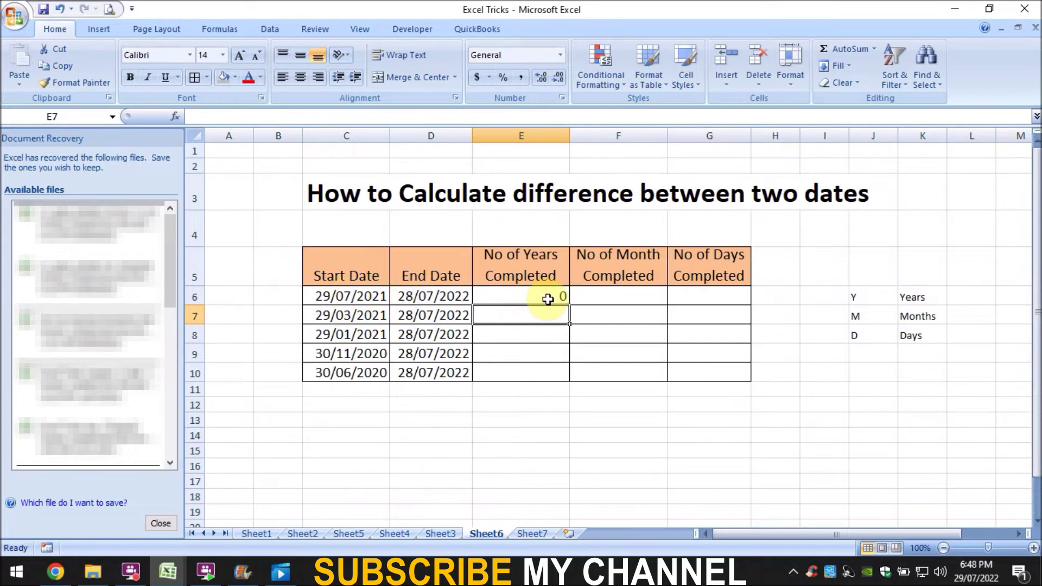
Fill the years formula from E6 down through E10.
click(547, 297)
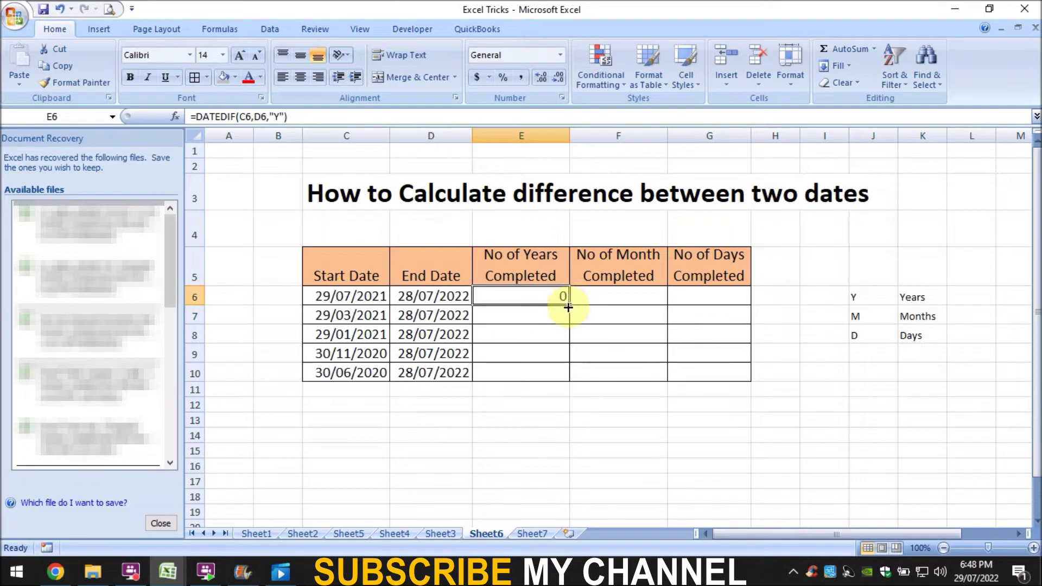
click(558, 314)
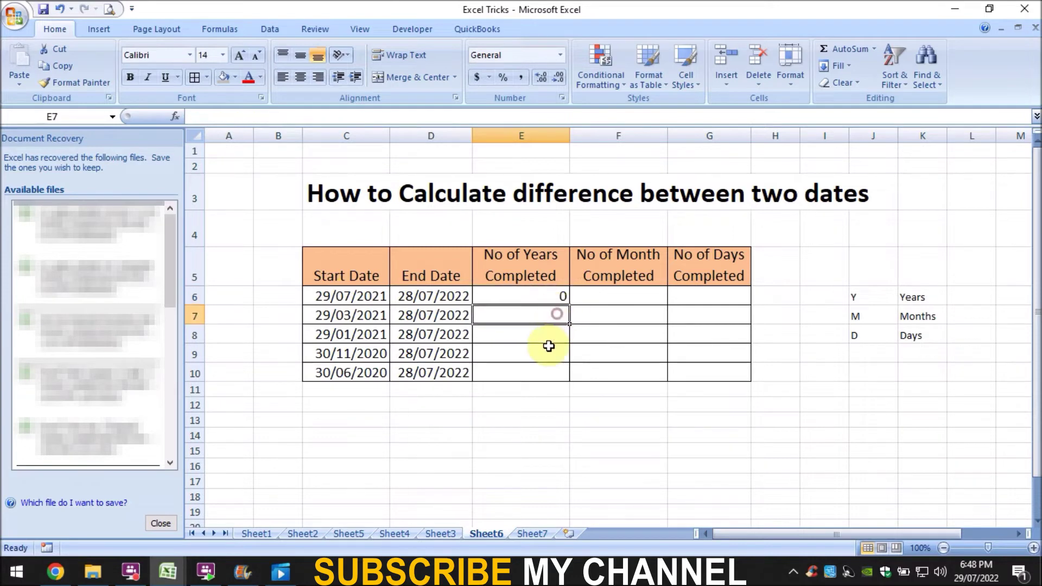
click(563, 298)
drag(571, 304, 567, 374)
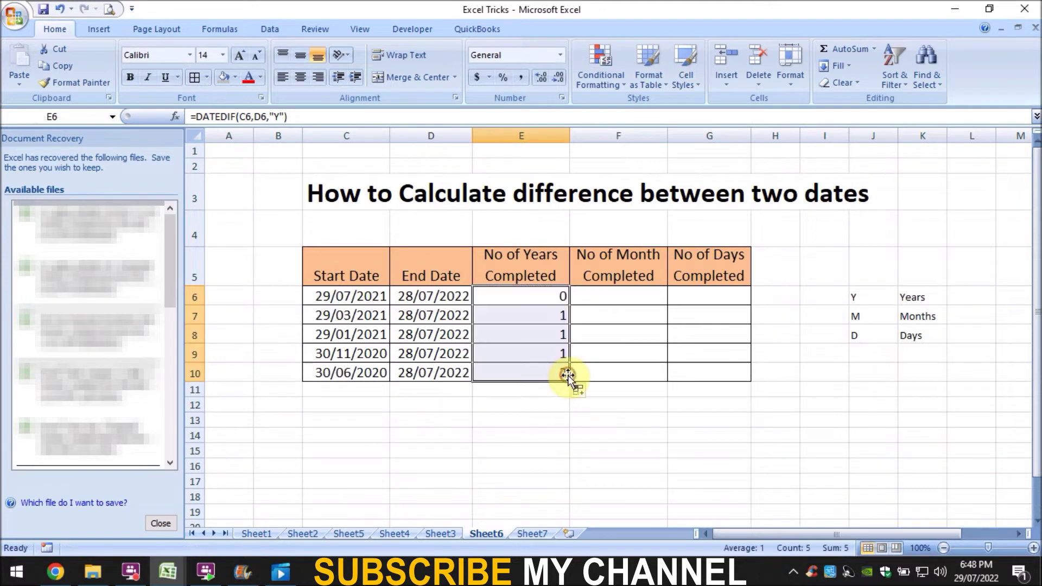
Check the completed years in column E against the start and end dates of the rows.
click(562, 316)
key(Down)
key(Down)
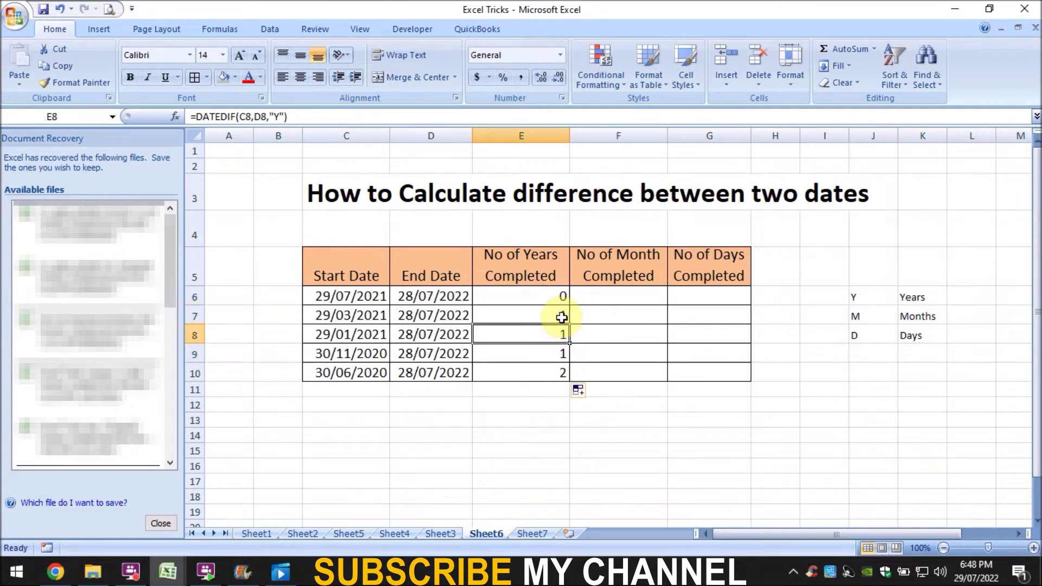
key(Up)
key(Left)
key(Right)
key(Up)
key(Left)
key(Left)
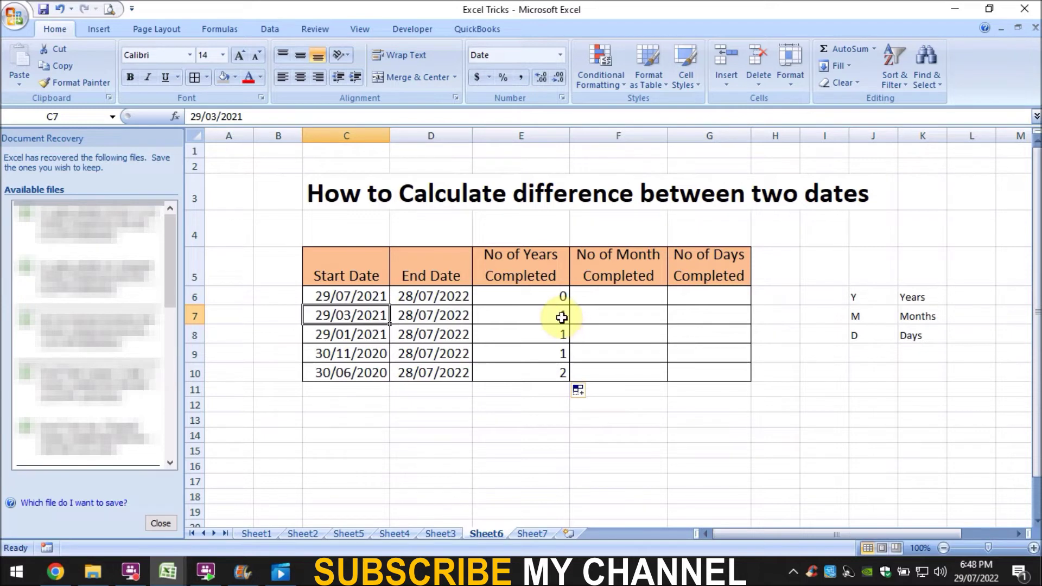
key(Right)
key(Down)
key(Down)
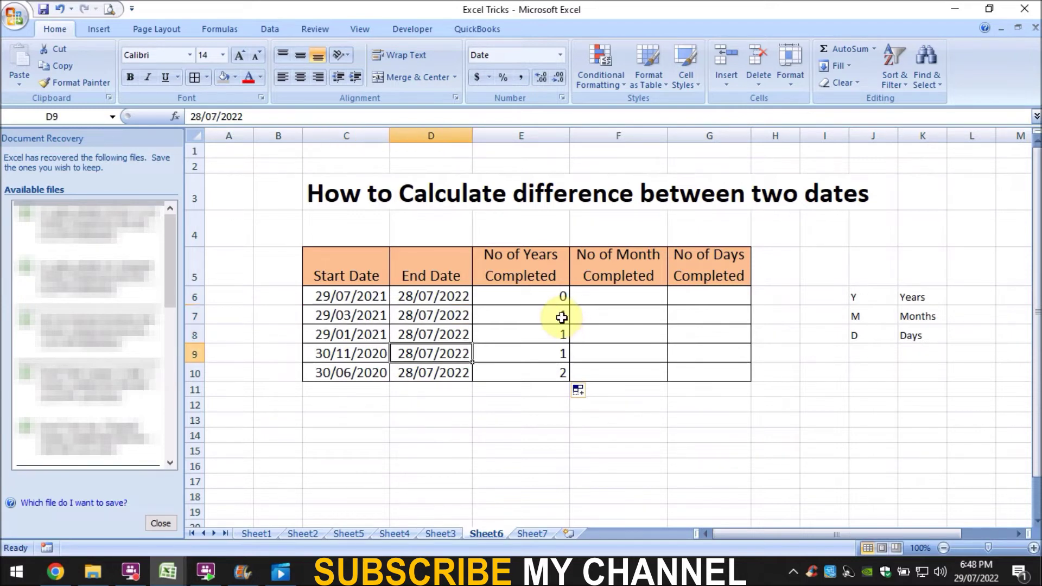
key(Down)
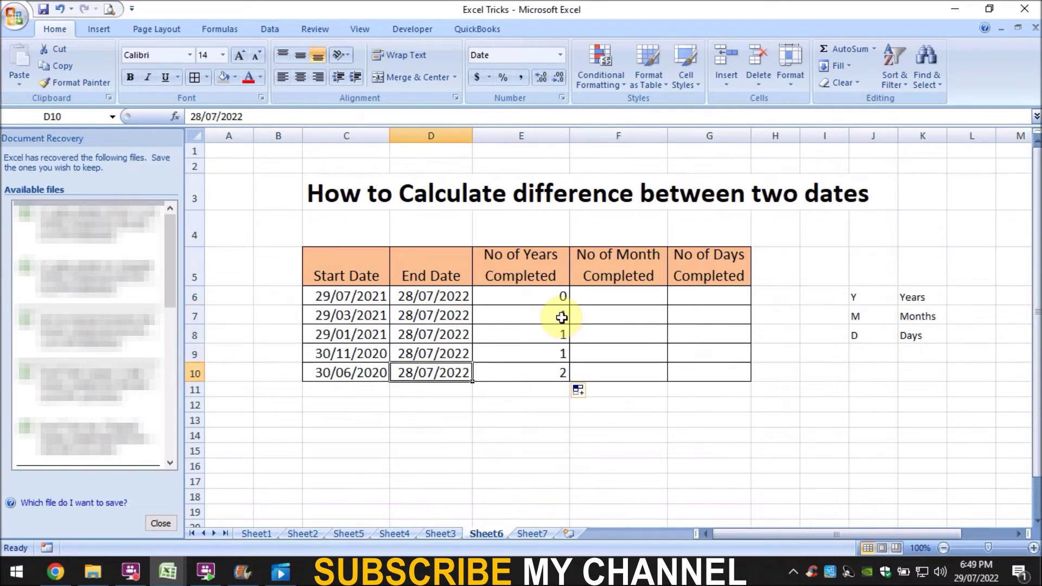
key(Left)
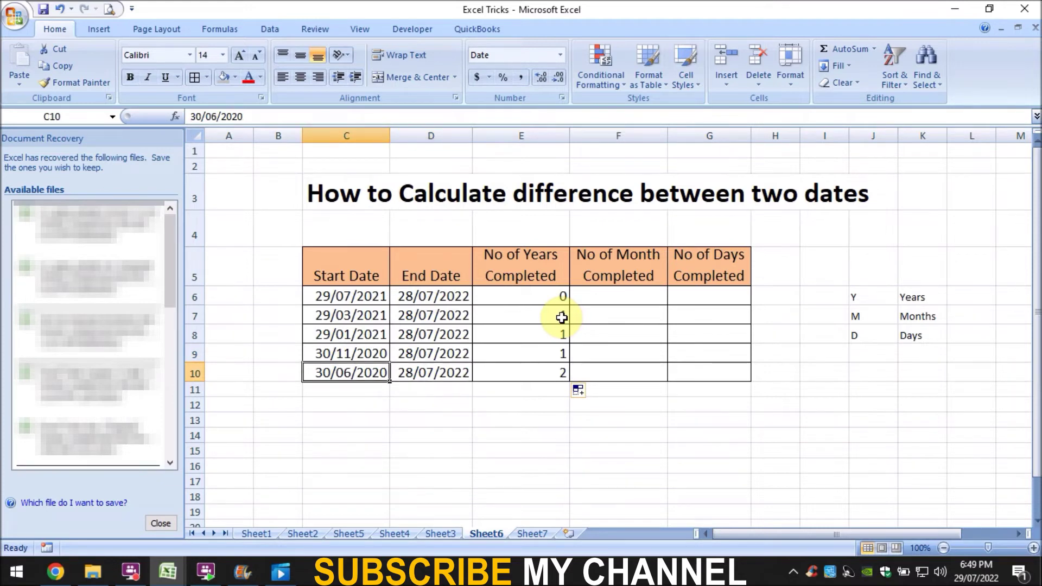
key(Right)
key(Right)
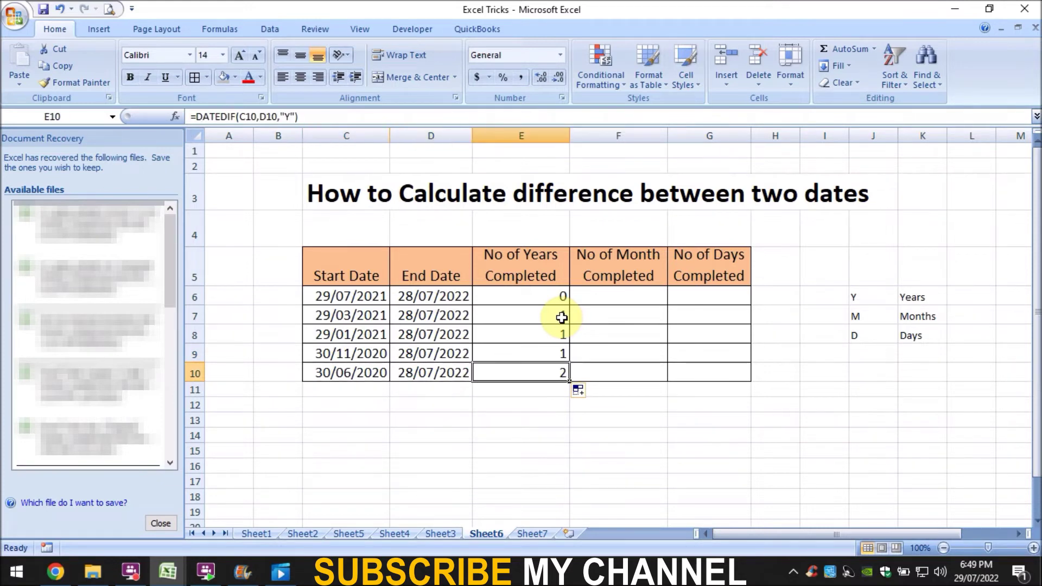
key(Up)
key(Up)
key(Up)
key(Up)
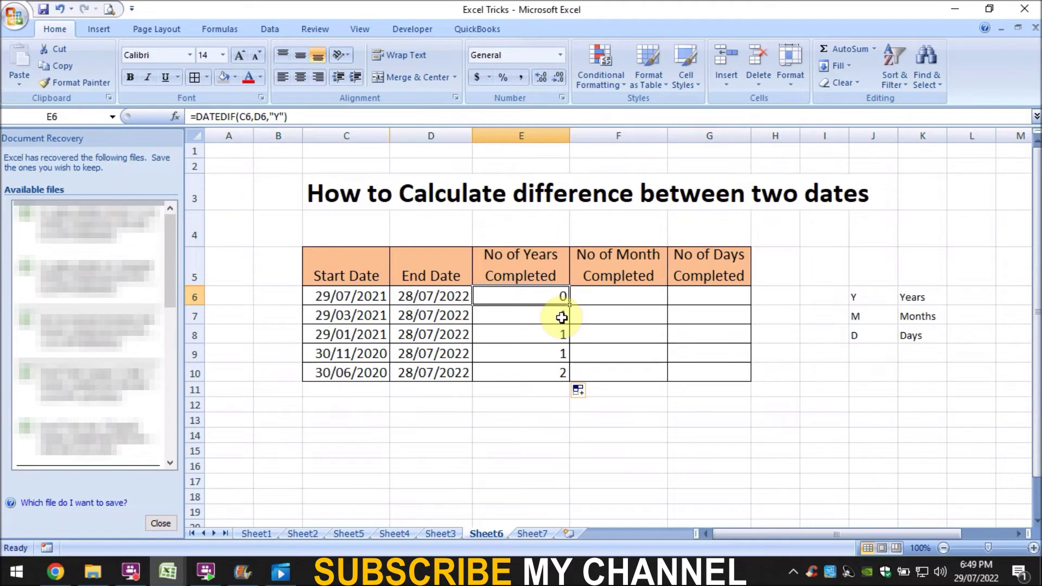
Enter the formula =datedif(C6,D6,"M") in cell F6 to calculate the completed months for the first row.
key(Right)
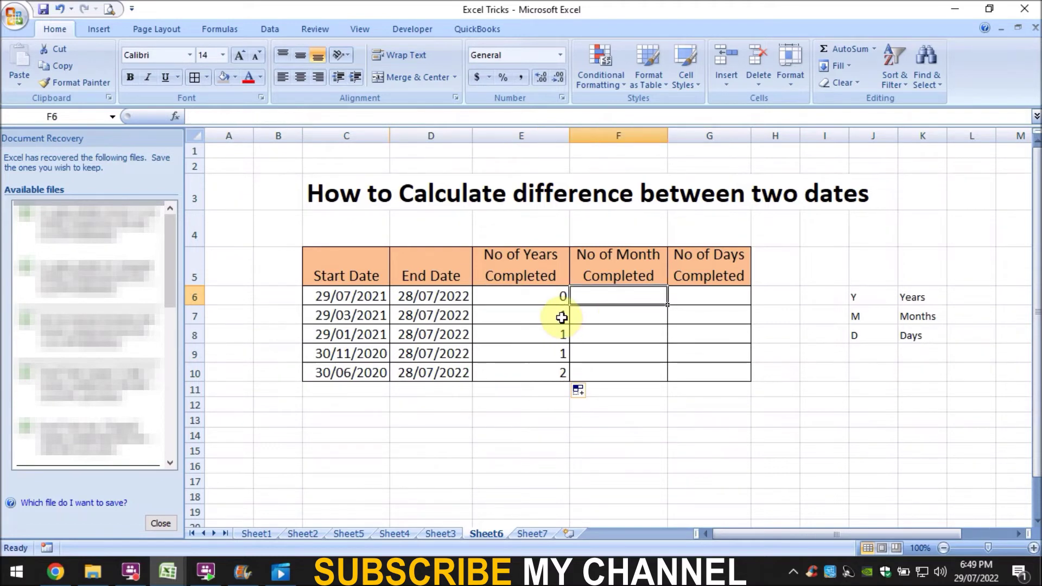
text(=)
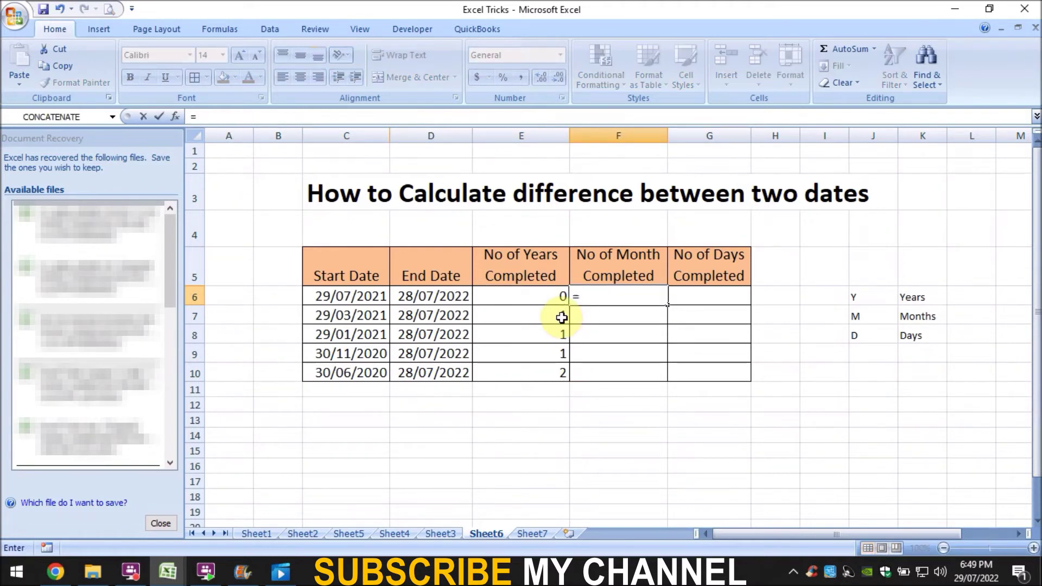
text(datedif)
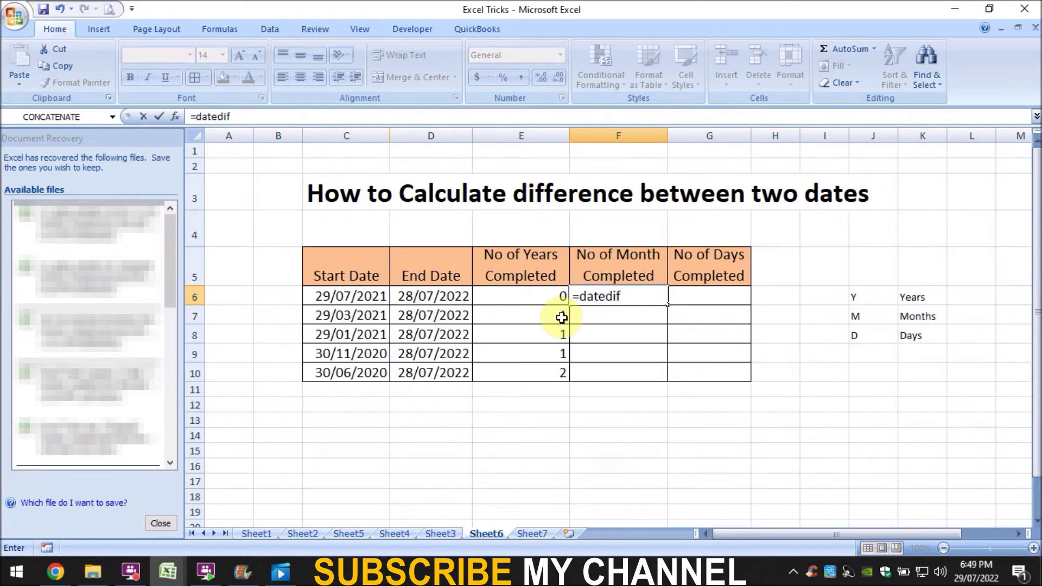
text(()
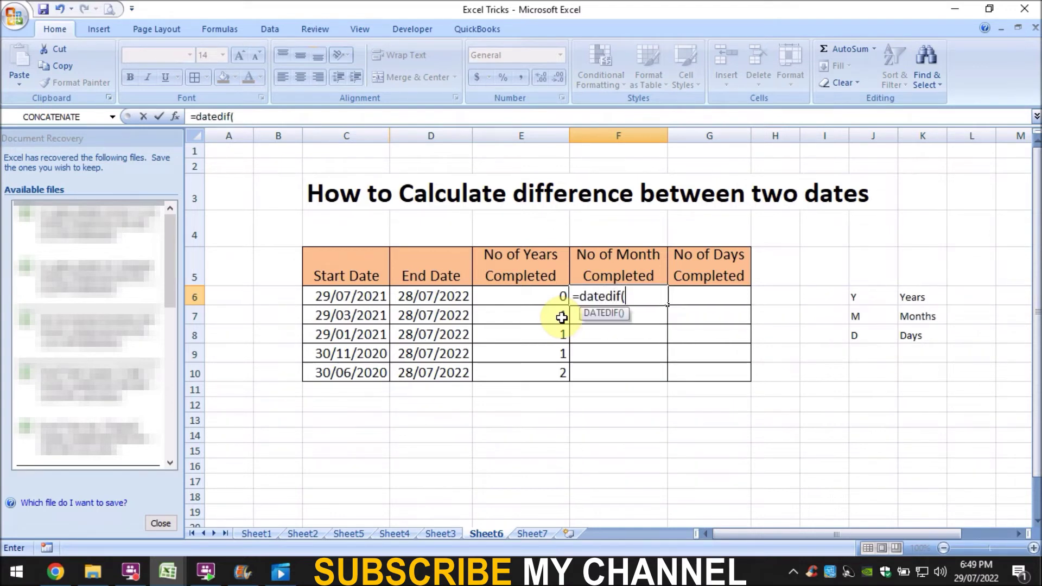
click(349, 296)
text(,)
click(409, 295)
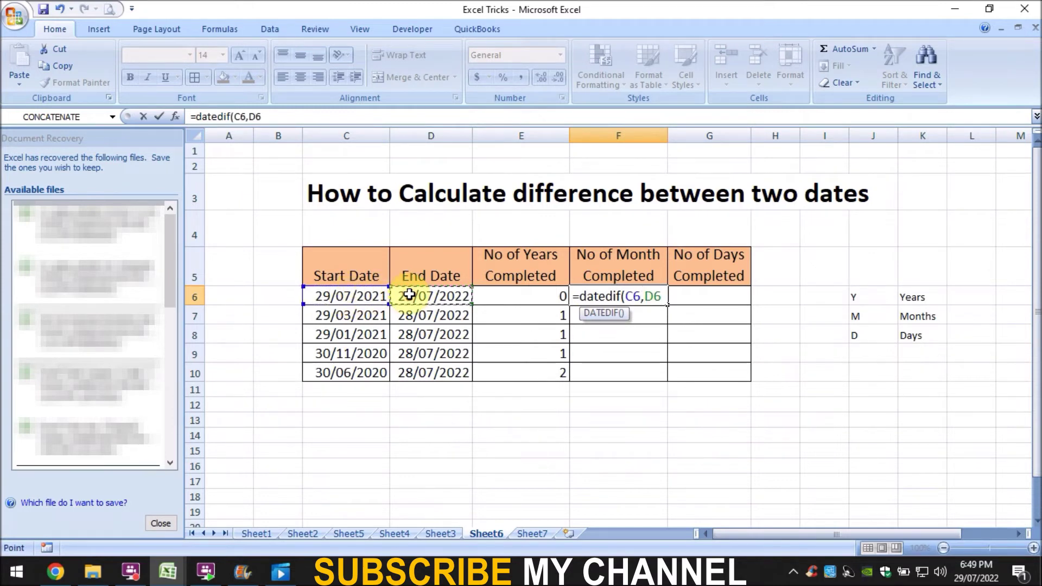
text(,"M"))
key(Return)
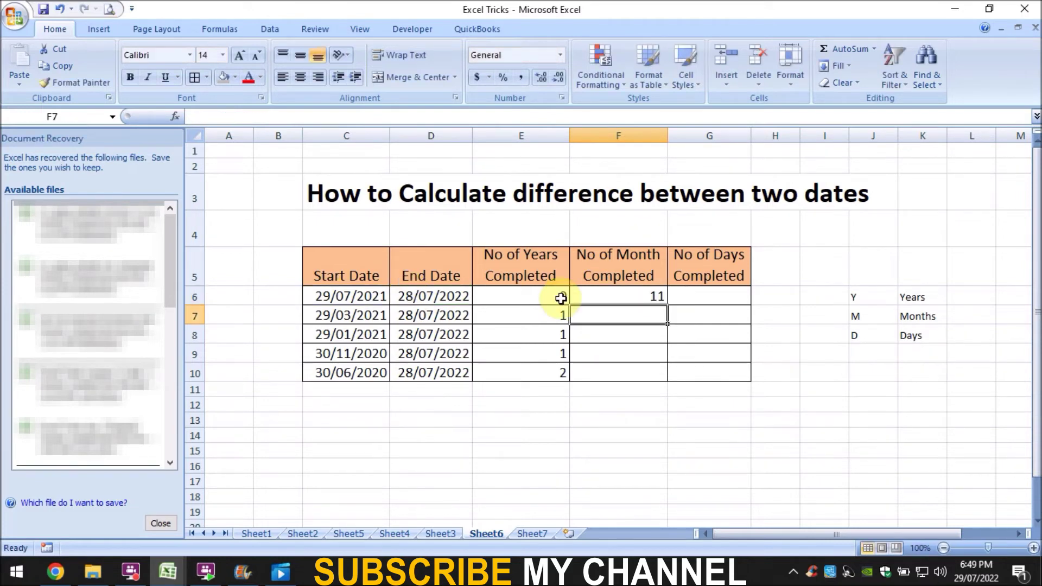
Fill the months formula from F6 down through F10.
click(623, 301)
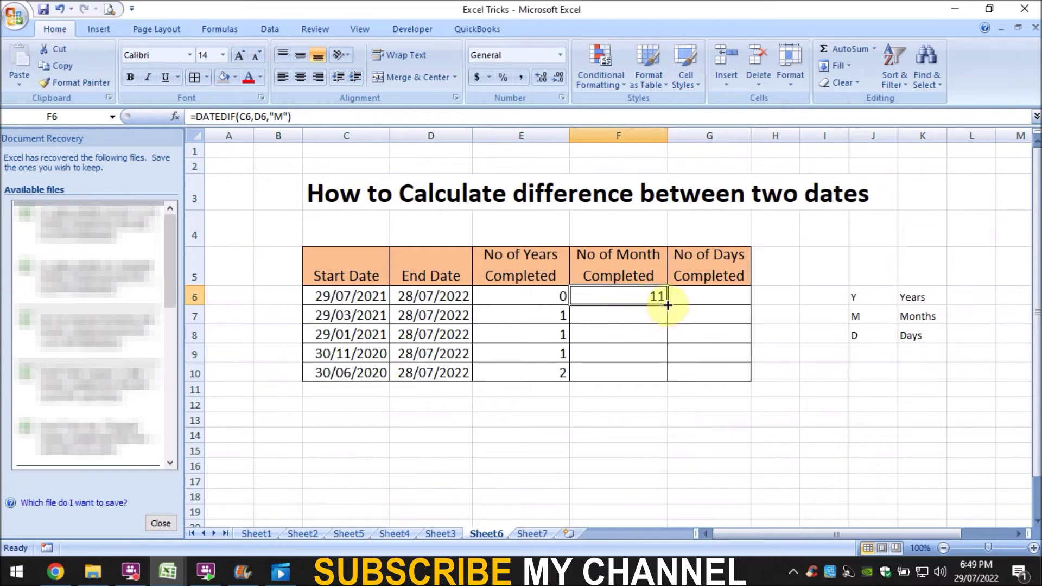
drag(667, 305, 662, 373)
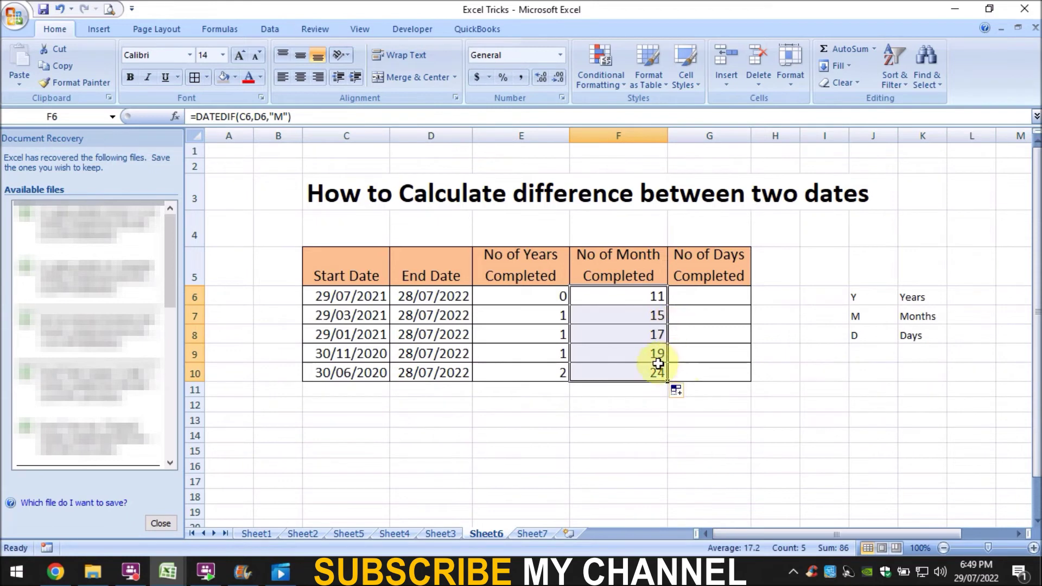
Enter the formula =datedif(C6,D6,"D") in cell G6 to calculate the completed days for the first row.
click(712, 296)
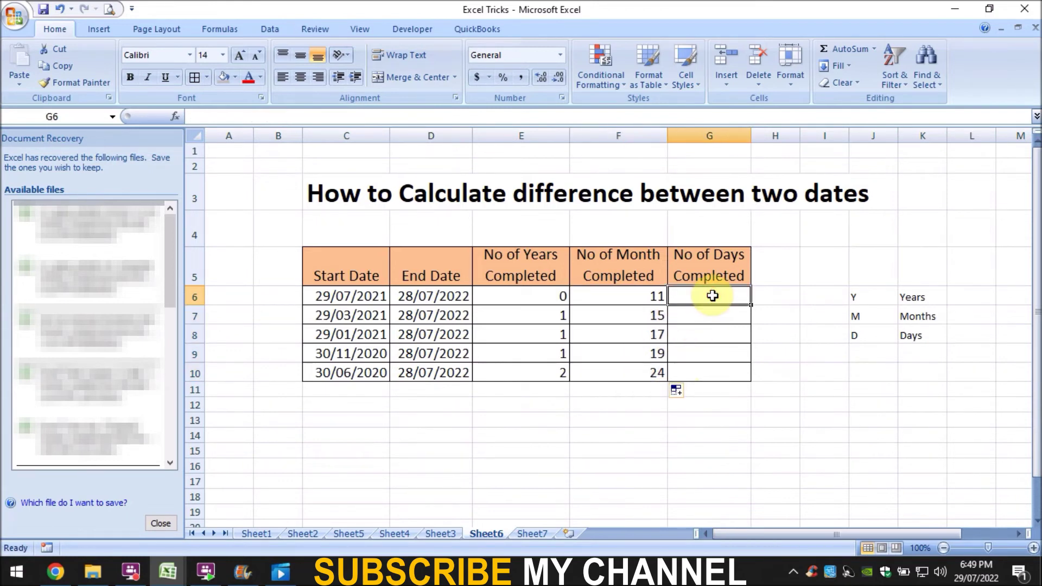
text(=)
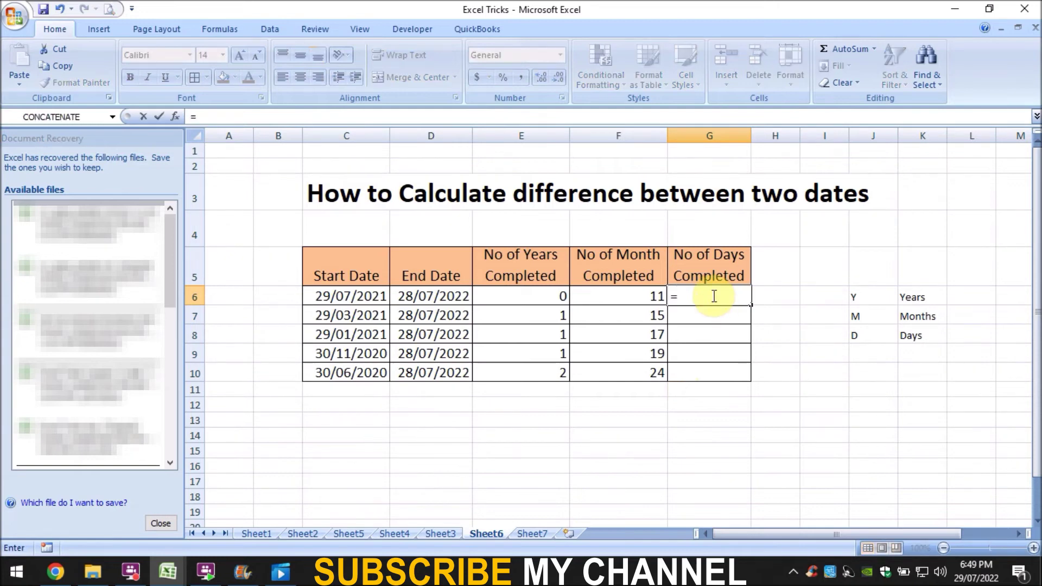
text(dat)
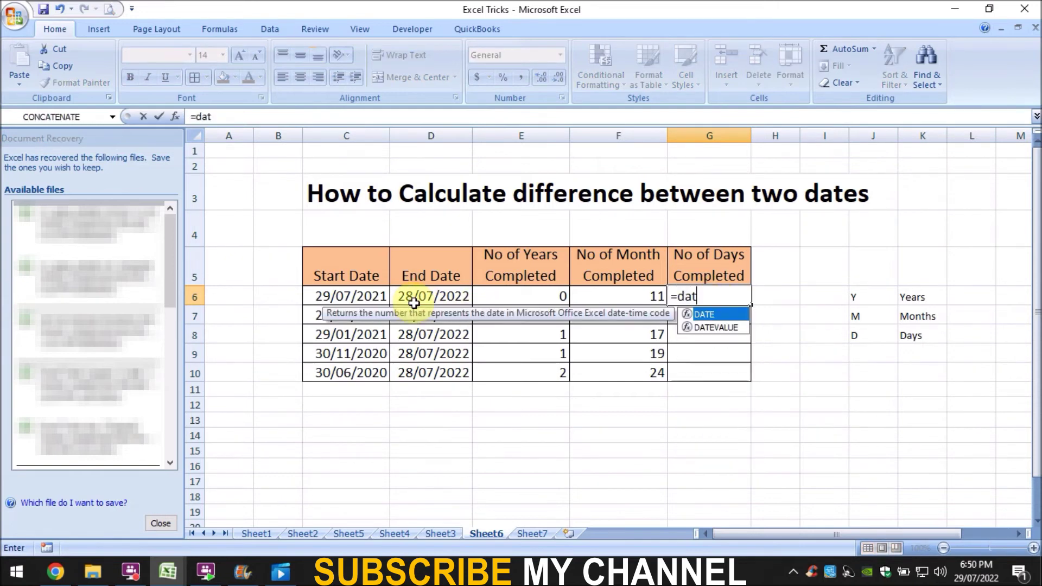
text(edif()
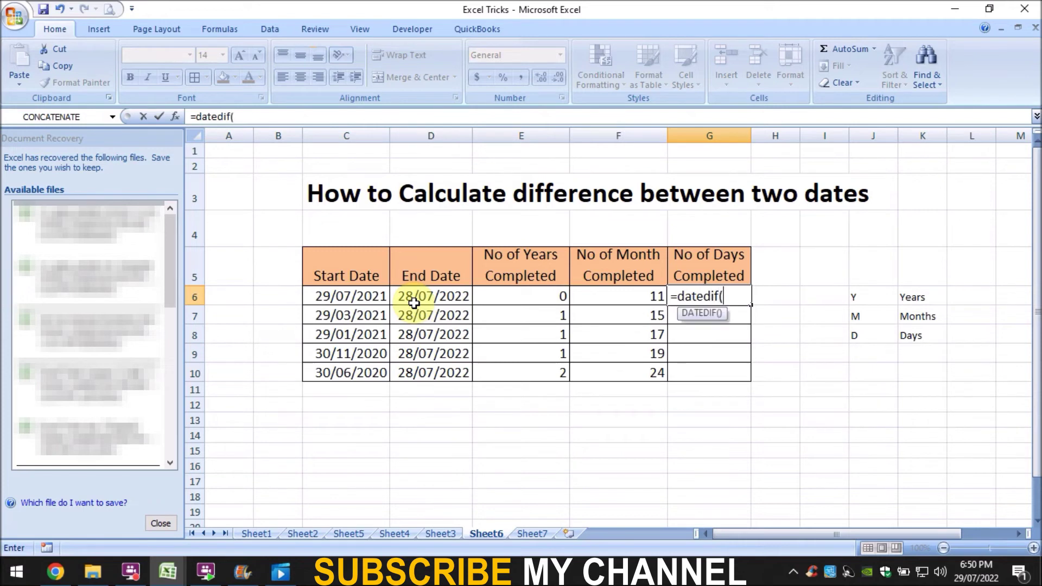
click(328, 300)
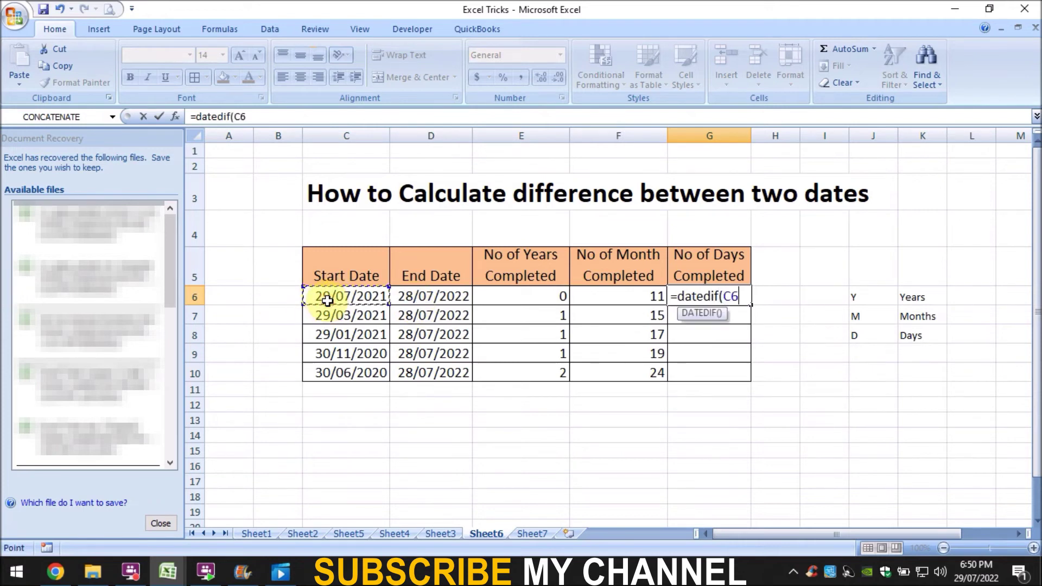
text(,)
click(434, 300)
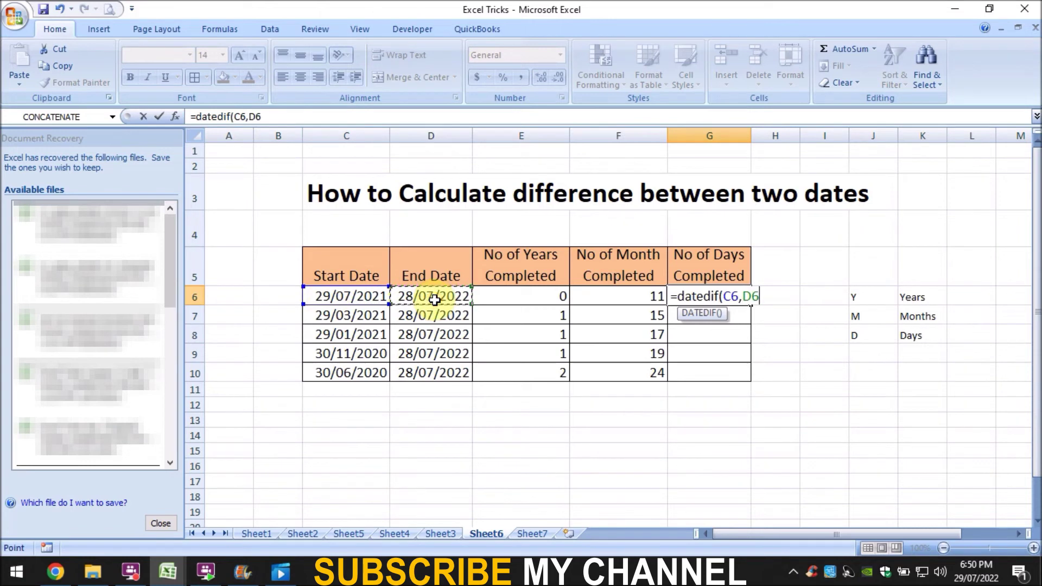
text(,)
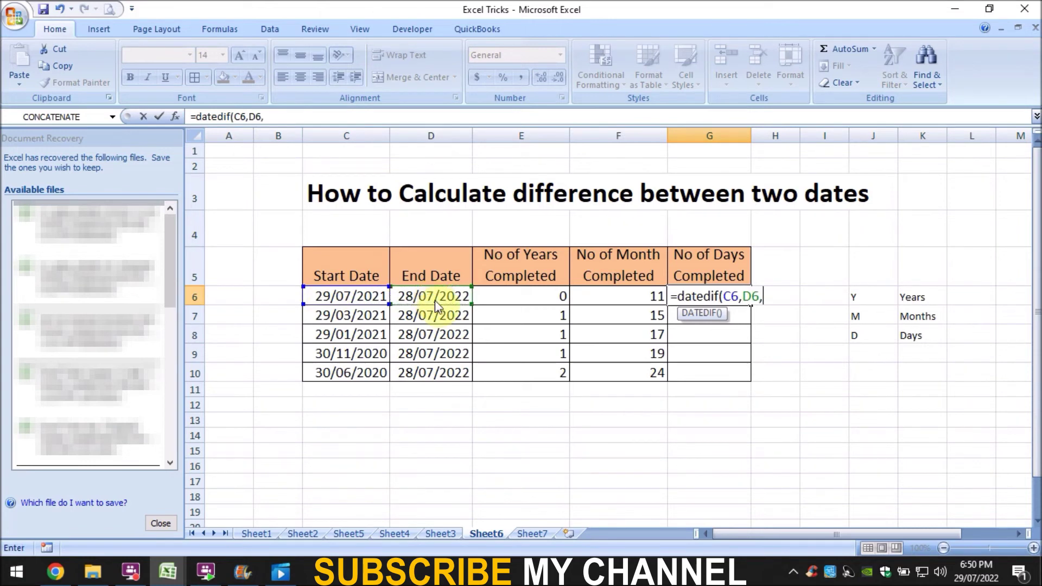
text("D"))
key(Return)
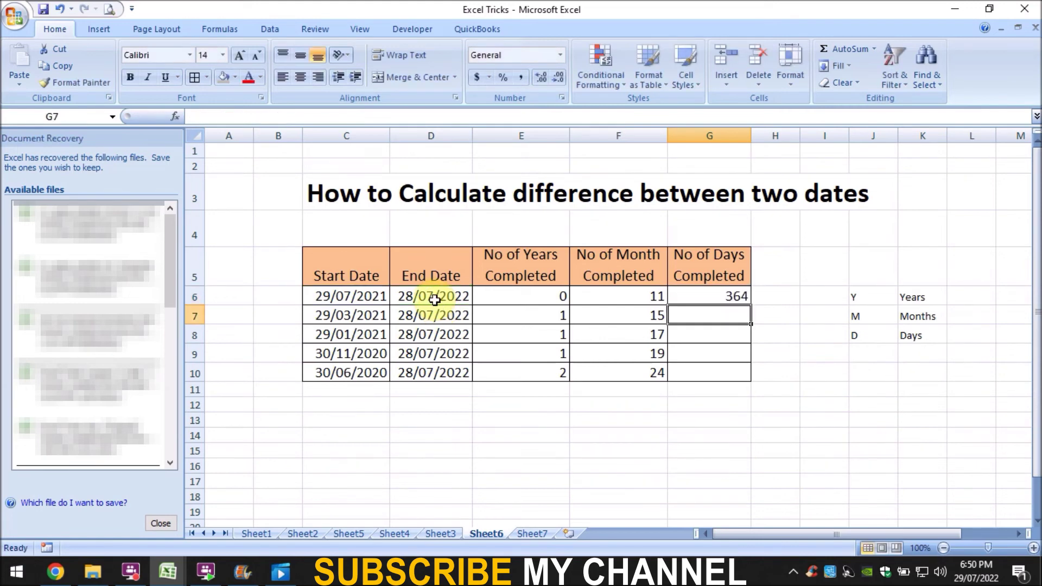
Fill the days formula from G6 down through G10.
click(739, 294)
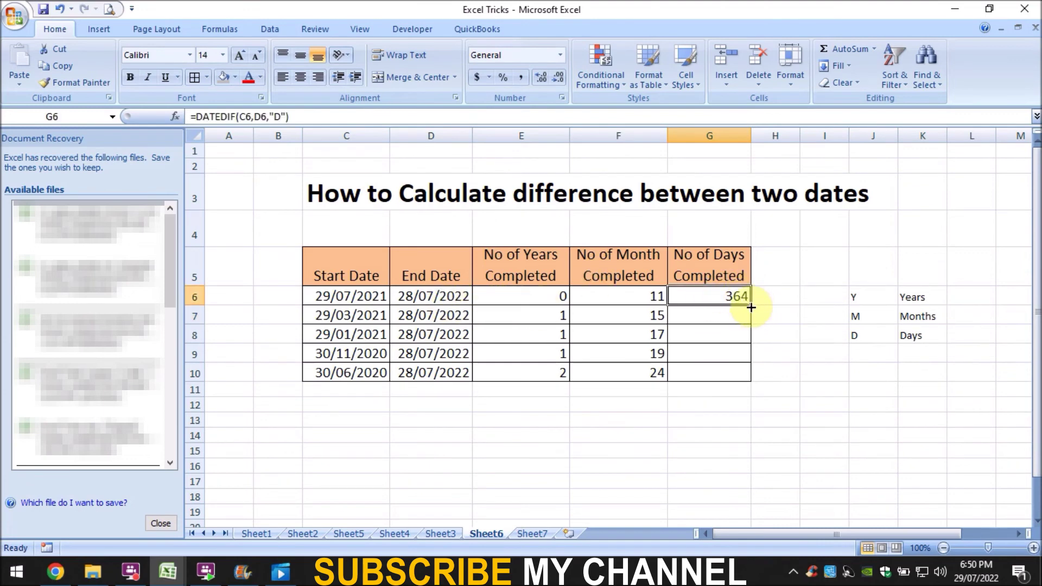
drag(752, 305, 749, 377)
click(743, 376)
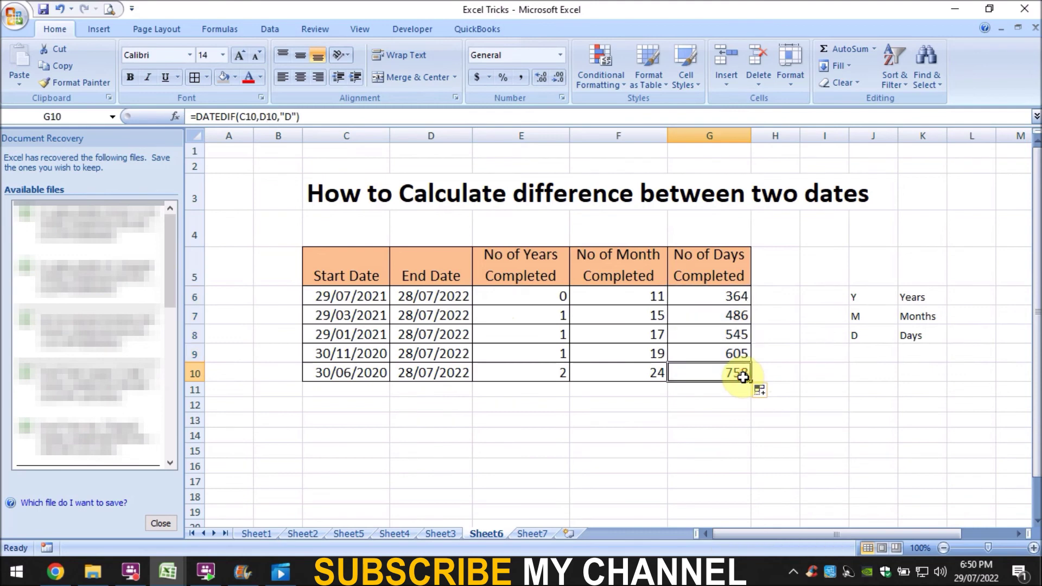